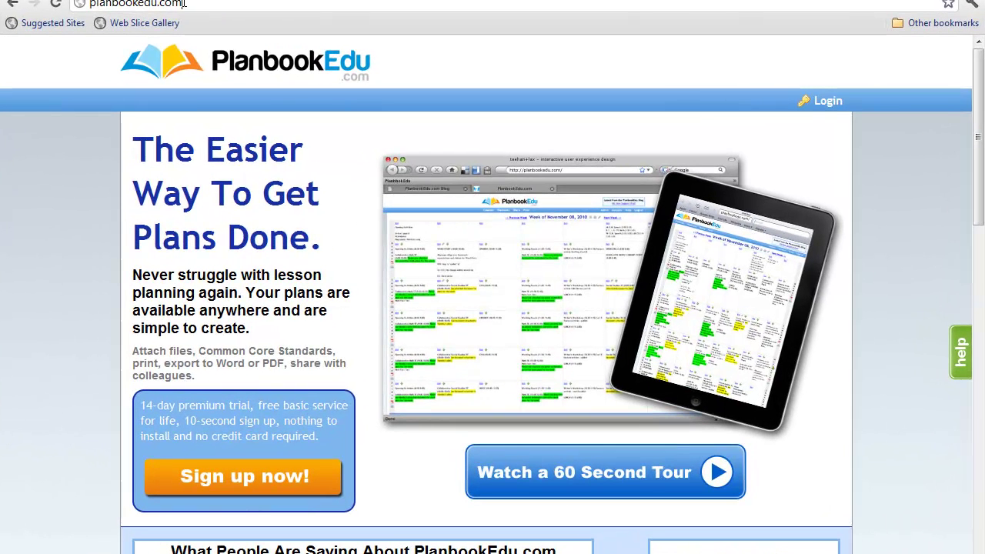
{"action": "left_click_drag", "start_coordinate": [216, 29], "coordinate": [153, 29]}
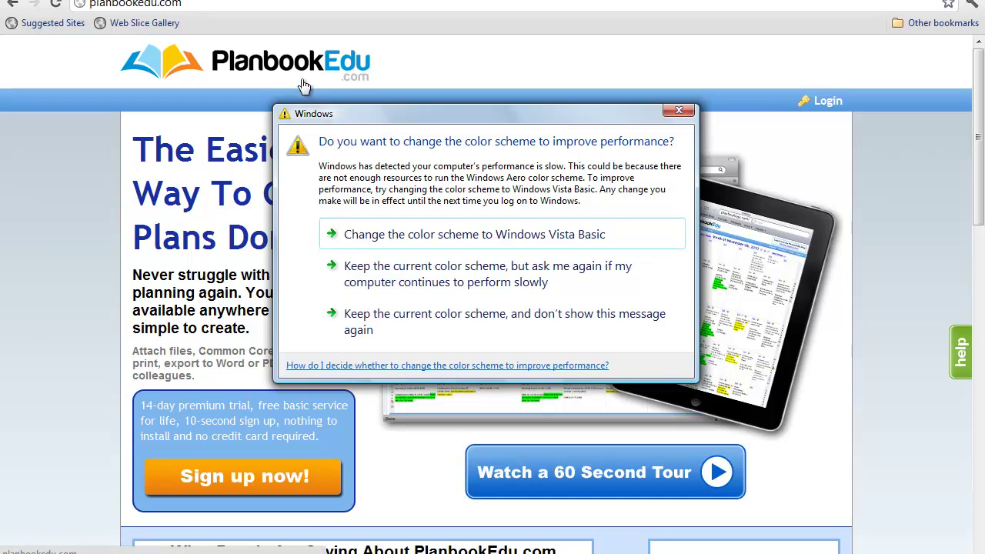
{"action": "left_click", "coordinate": [677, 112]}
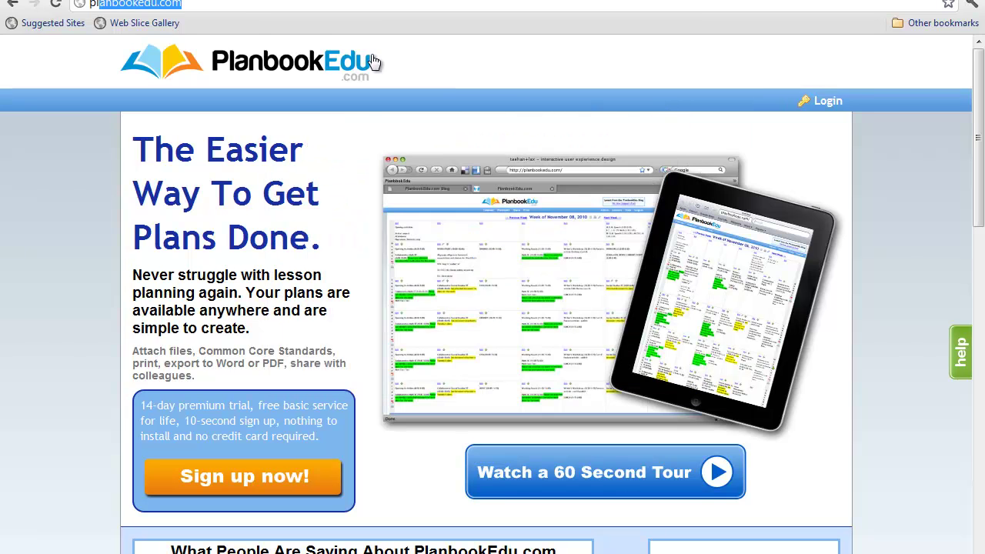
{"action": "left_click_drag", "start_coordinate": [189, 5], "coordinate": [89, 9]}
{"action": "left_click", "coordinate": [188, 6]}
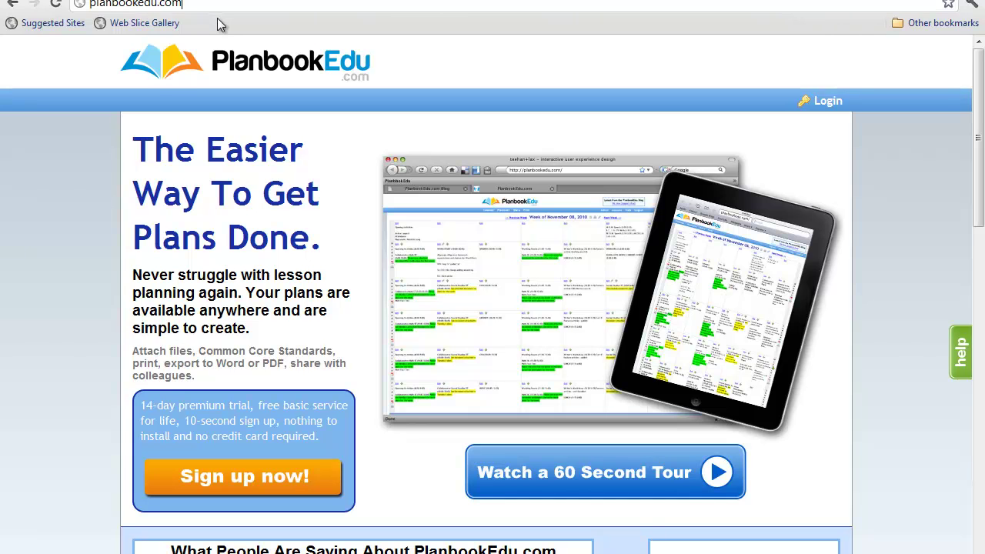
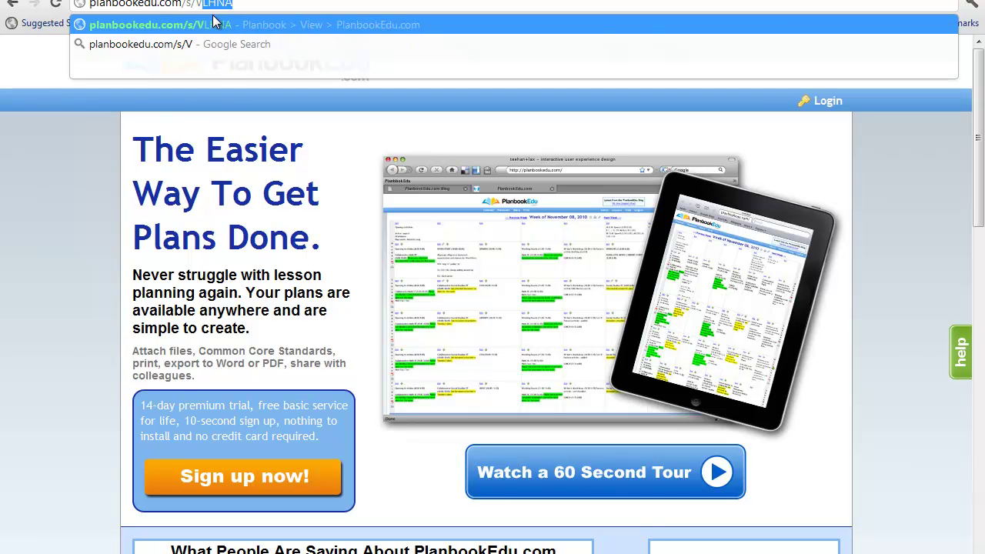
{"action": "key", "text": "Return"}
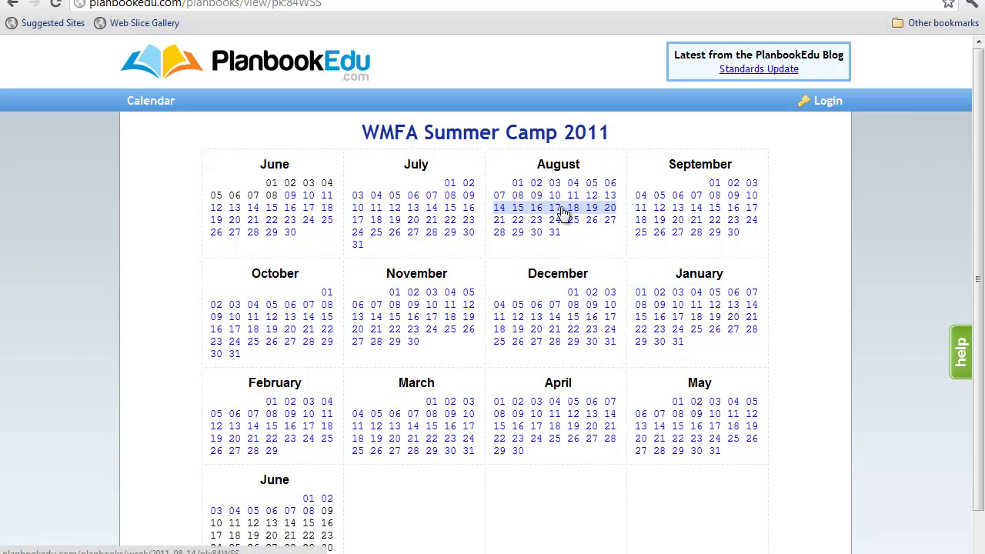
Step: Open the June 19–25, 2011 week and download its whole-week WMFA syllabus .doc
{"action": "left_click", "coordinate": [234, 223]}
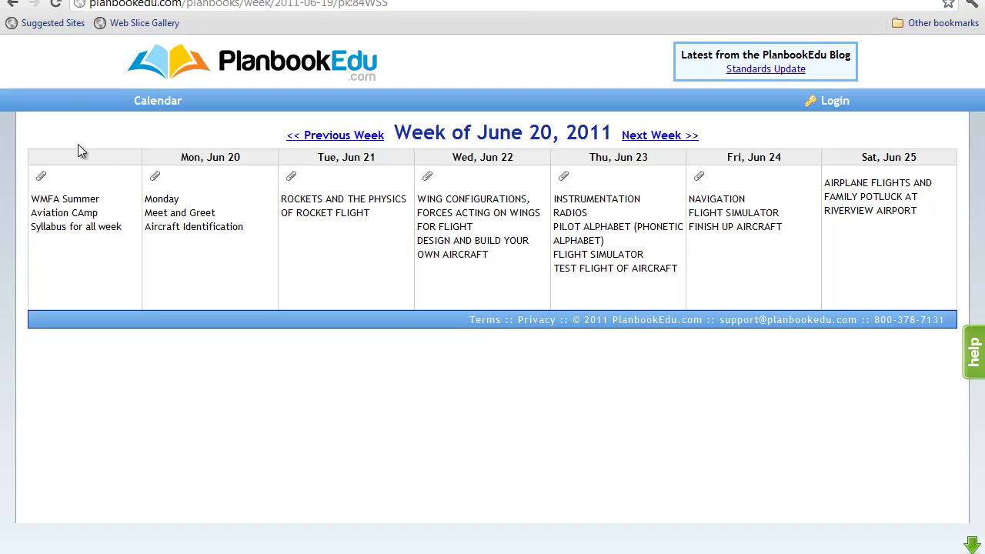
{"action": "left_click", "coordinate": [43, 178]}
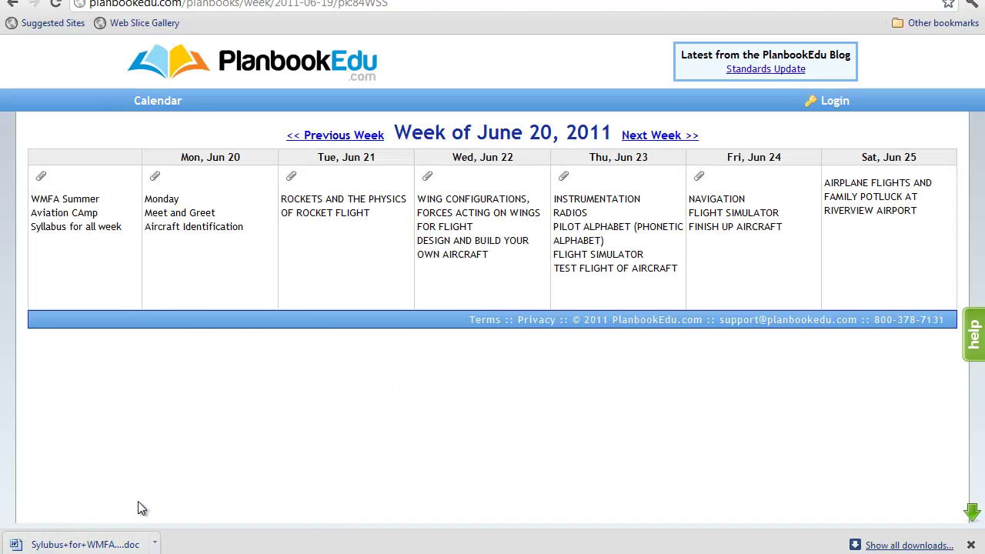
Step: Open the downloaded Aviation Summer Camp Syllabus in Word and scroll through it
{"action": "left_click", "coordinate": [91, 545]}
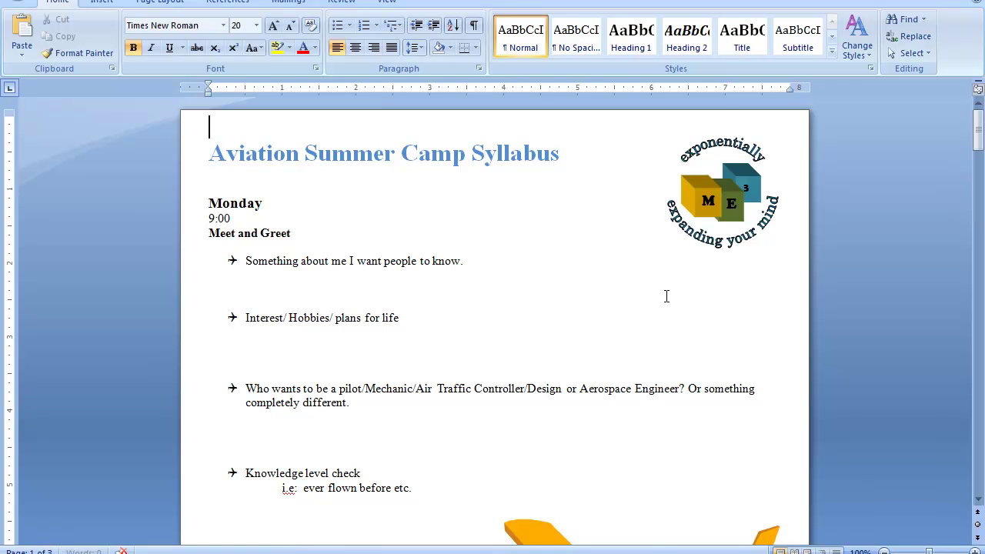
{"action": "scroll", "coordinate": [668, 277], "scroll_direction": "down", "scroll_amount": 2}
{"action": "scroll", "coordinate": [665, 297], "scroll_direction": "down", "scroll_amount": 1}
{"action": "scroll", "coordinate": [663, 298], "scroll_direction": "down", "scroll_amount": 2}
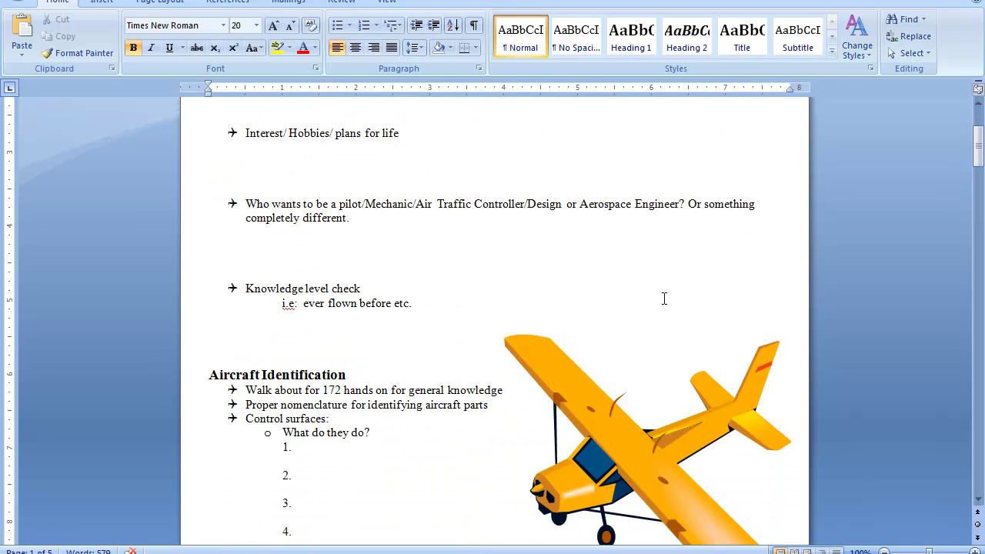
{"action": "scroll", "coordinate": [656, 303], "scroll_direction": "down", "scroll_amount": 6}
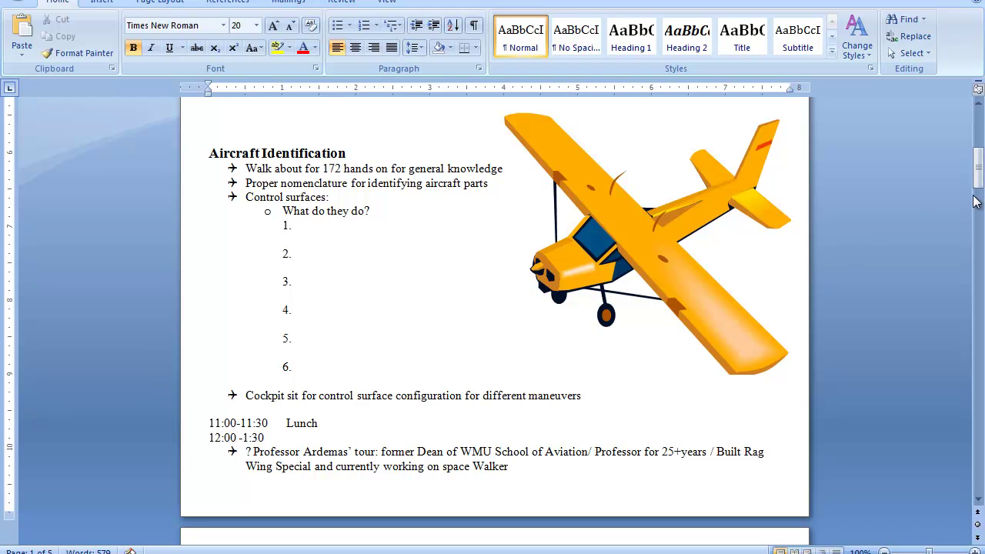
{"action": "left_click_drag", "start_coordinate": [978, 502], "coordinate": [977, 502]}
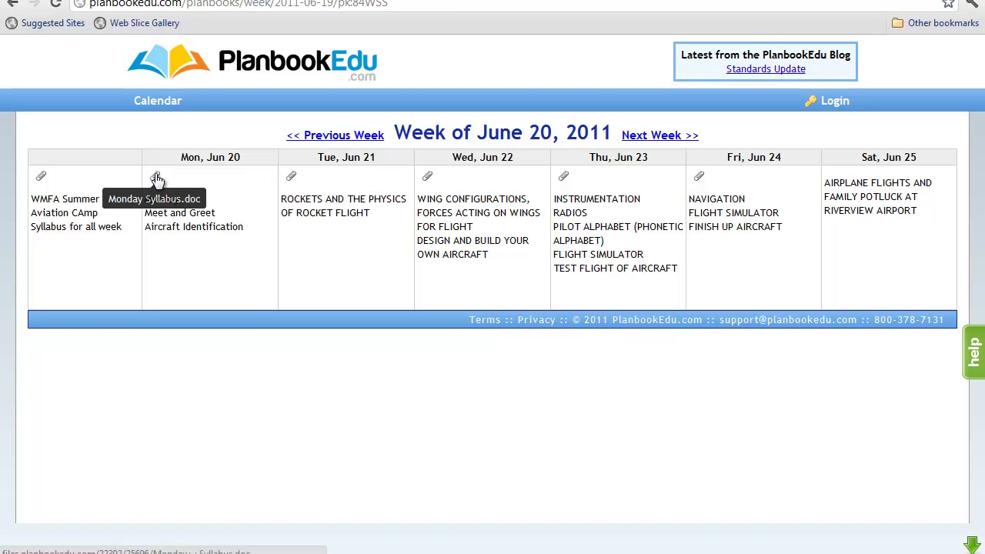
Step: Download Monday Syllabus.doc from Mon, Jun 20 and open it in Word
{"action": "left_click", "coordinate": [157, 178]}
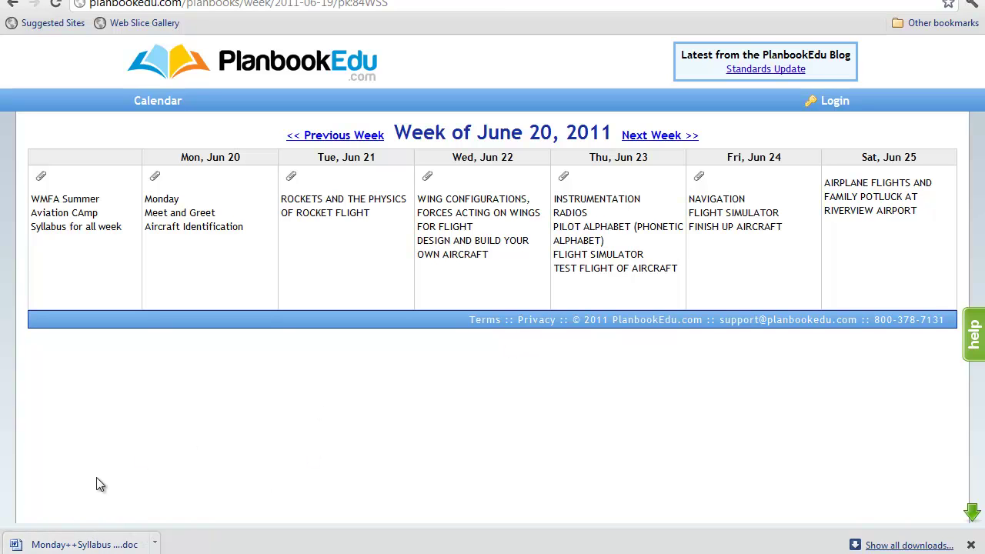
{"action": "left_click", "coordinate": [74, 543]}
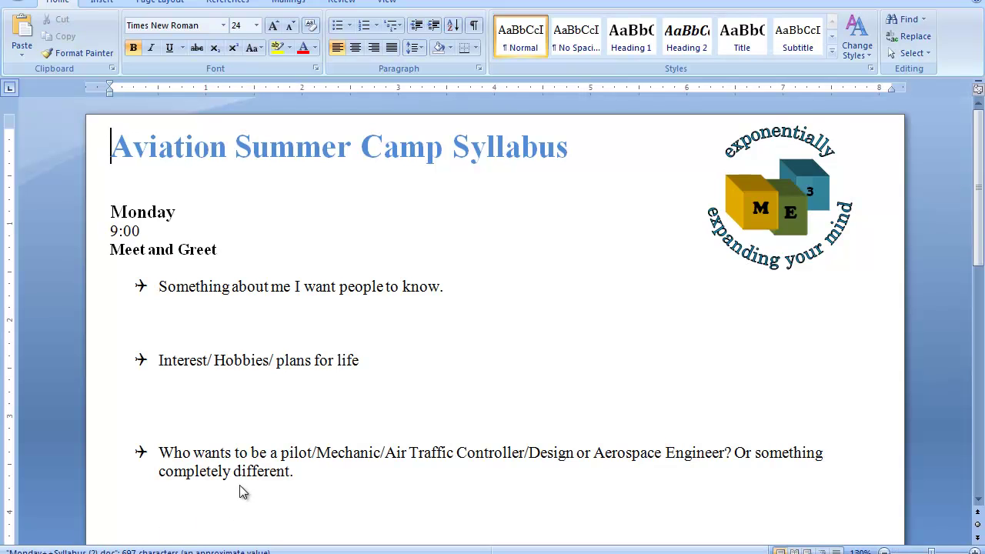
Step: Print the Monday syllabus from the Office menu and switch back to the browser
{"action": "scroll", "coordinate": [477, 297], "scroll_direction": "down", "scroll_amount": 8}
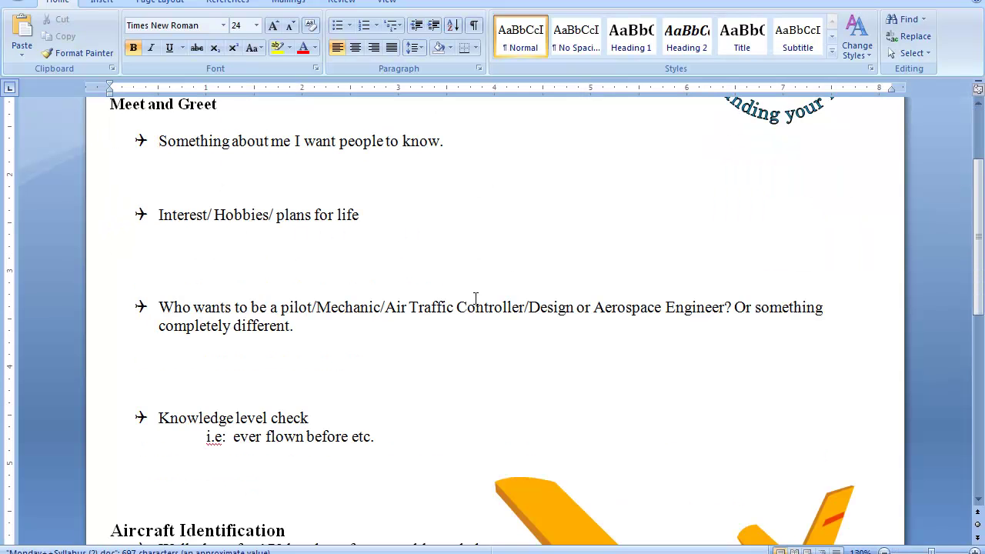
{"action": "scroll", "coordinate": [478, 298], "scroll_direction": "down", "scroll_amount": 5}
{"action": "scroll", "coordinate": [475, 297], "scroll_direction": "up", "scroll_amount": 7}
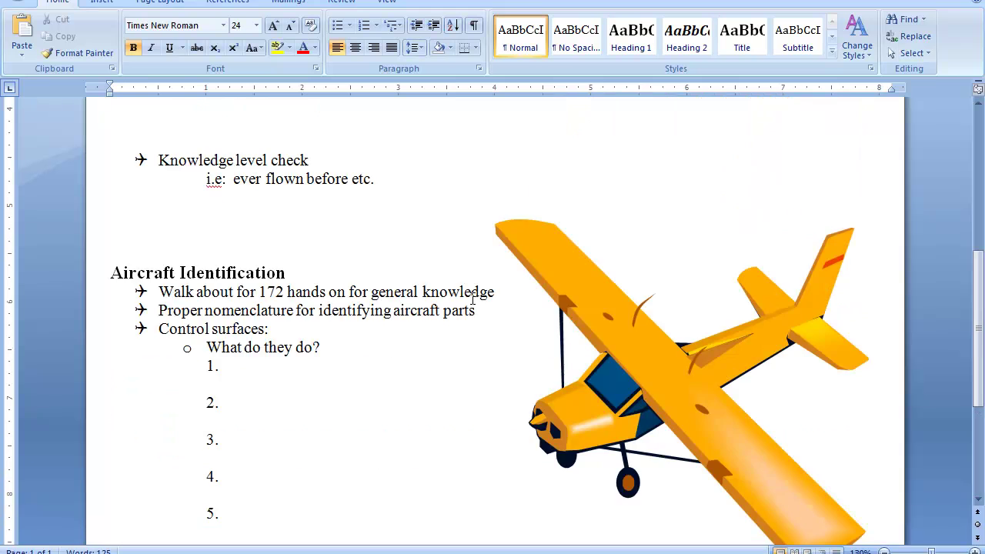
{"action": "scroll", "coordinate": [474, 299], "scroll_direction": "up", "scroll_amount": 7}
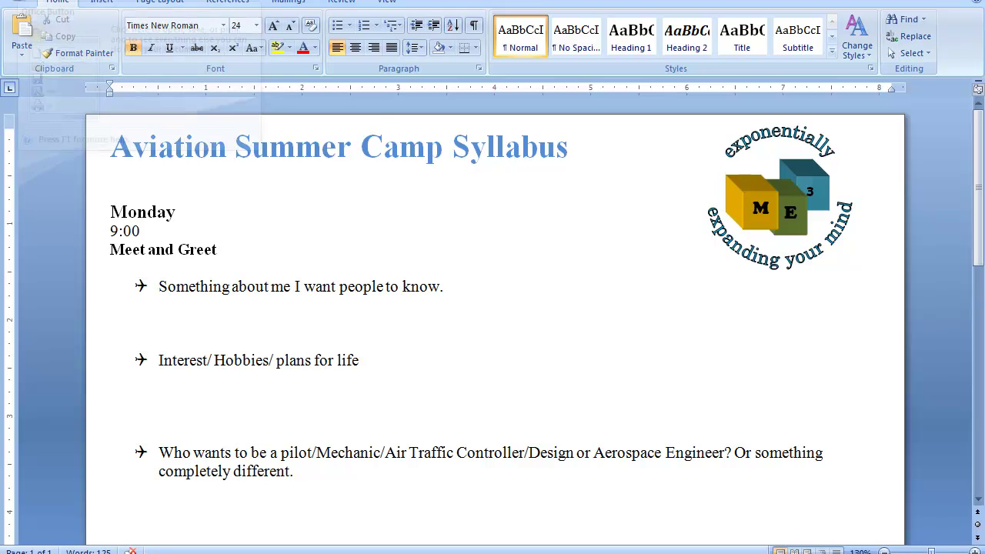
{"action": "left_click", "coordinate": [18, 1]}
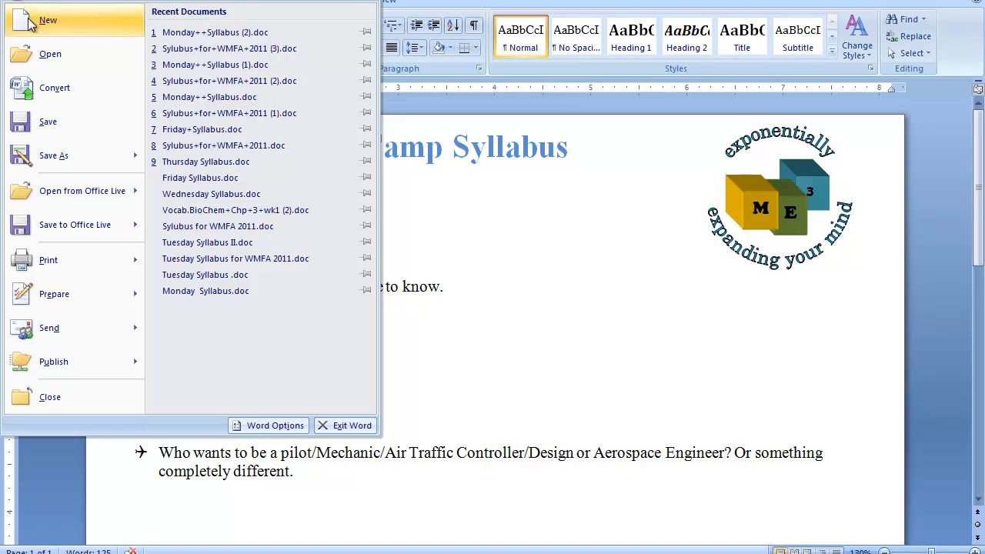
{"action": "mouse_move", "coordinate": [40, 273]}
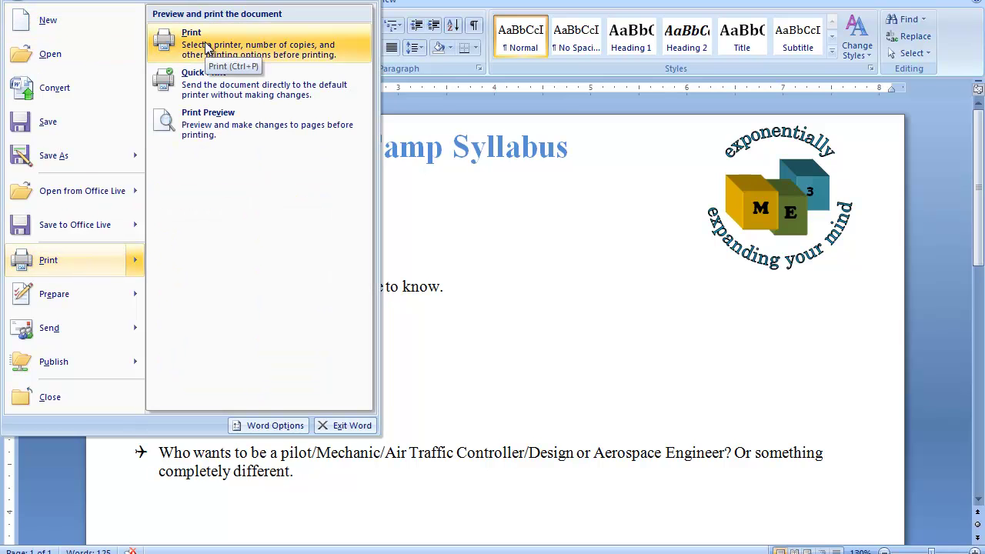
{"action": "left_click", "coordinate": [603, 314]}
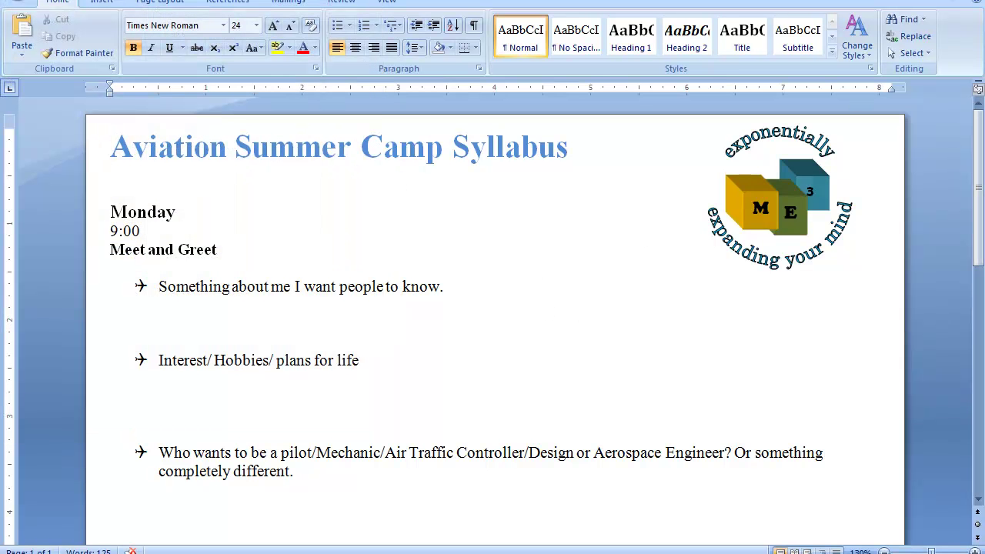
{"action": "key", "text": "alt+Tab"}
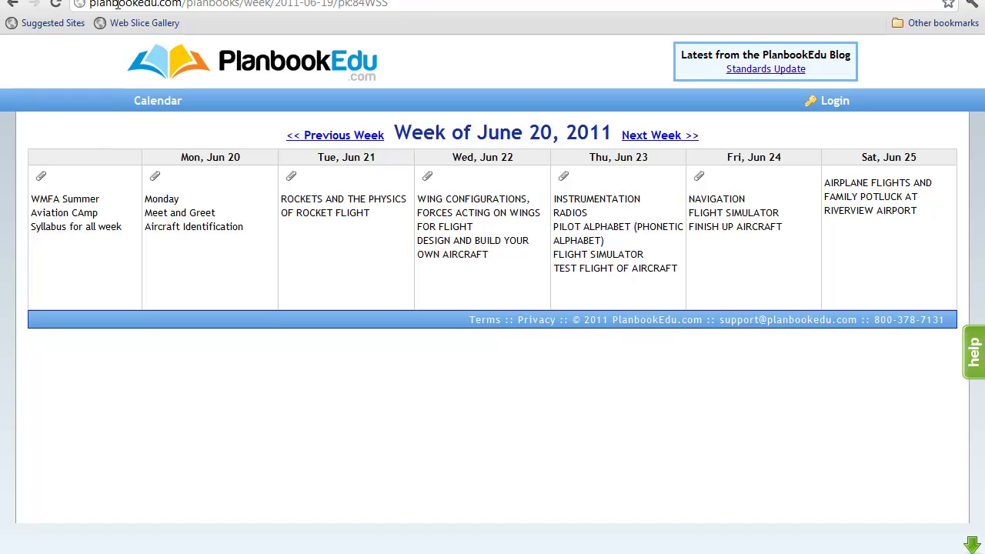
Step: Select the browser address bar and type the user's e-mail address over the URL
{"action": "left_click_drag", "start_coordinate": [90, 3], "coordinate": [410, 2]}
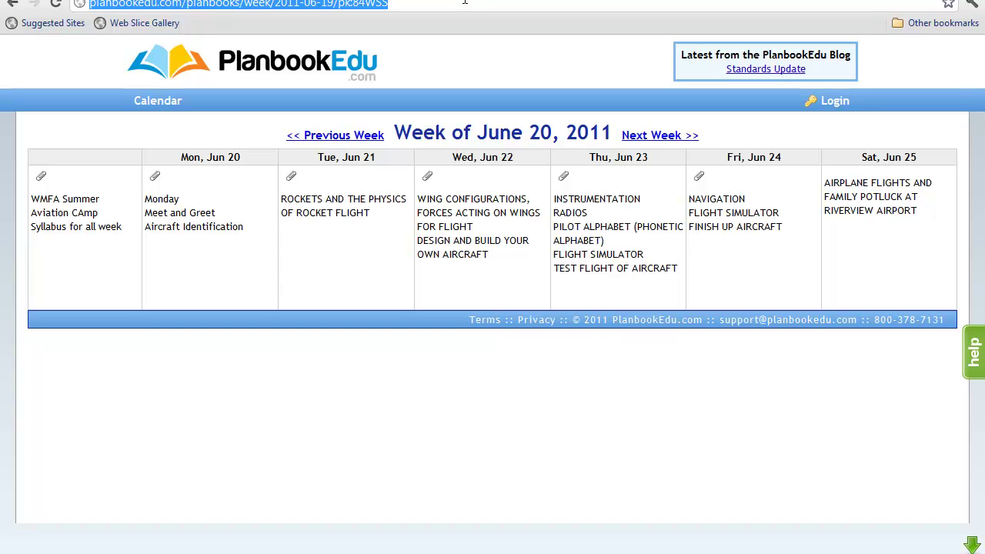
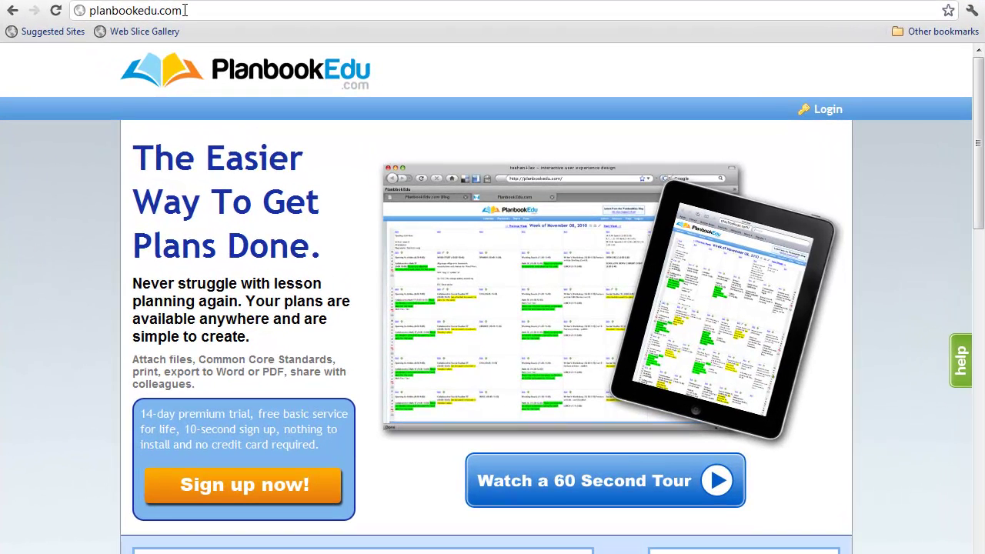
{"action": "left_click", "coordinate": [215, 29]}
{"action": "left_click", "coordinate": [185, 11]}
{"action": "type", "text": "/s"}
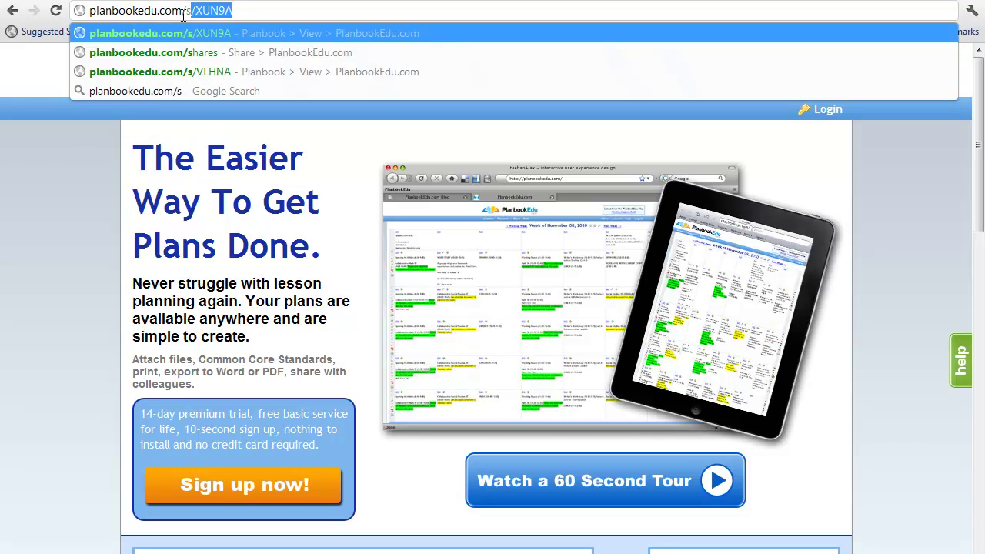
{"action": "type", "text": "/"}
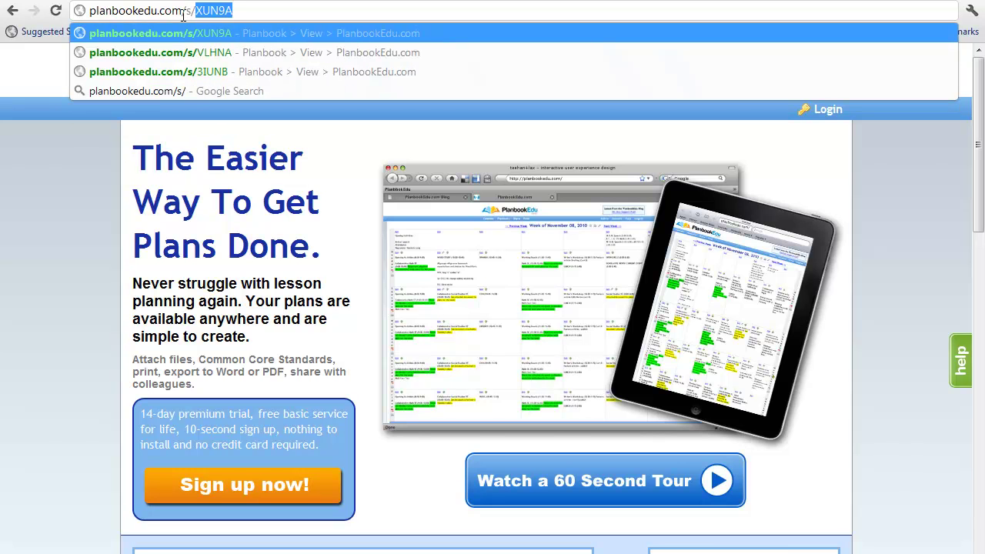
{"action": "key", "text": "Right"}
{"action": "left_click", "coordinate": [184, 11]}
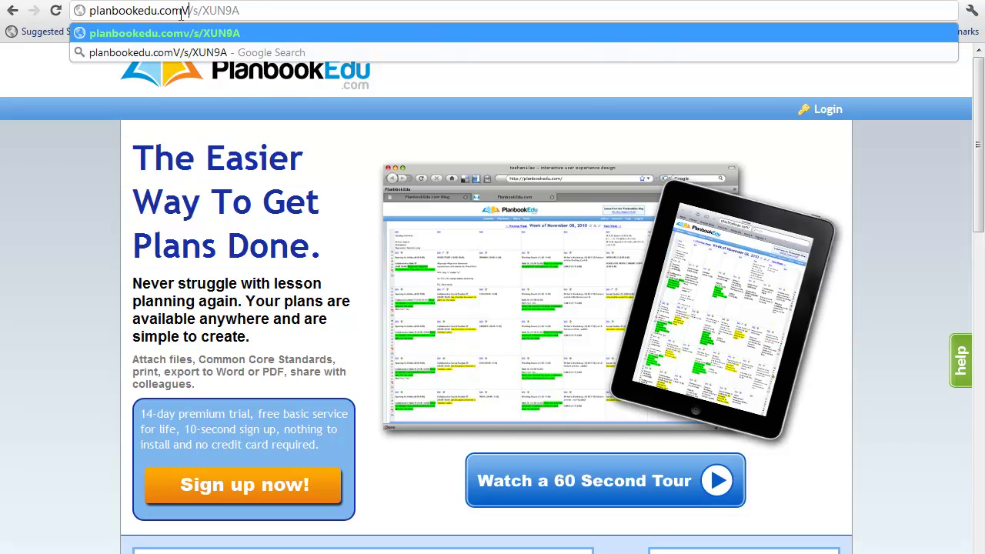
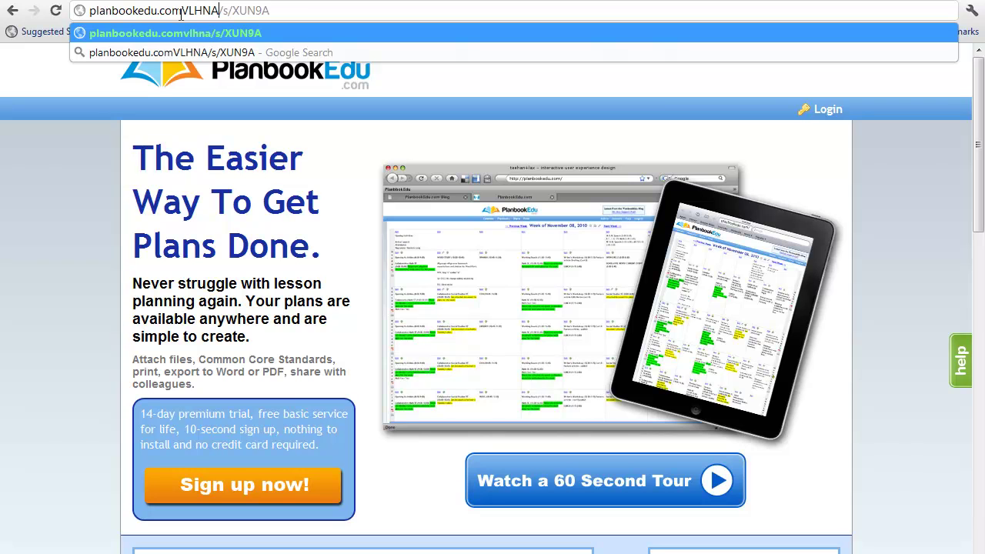
{"action": "key", "text": "Delete"}
{"action": "key", "text": "Delete"}
{"action": "key", "text": "Delete"}
{"action": "key", "text": "Delete"}
{"action": "key", "text": "Delete"}
{"action": "key", "text": "Delete"}
{"action": "key", "text": "Delete"}
{"action": "key", "text": "Delete"}
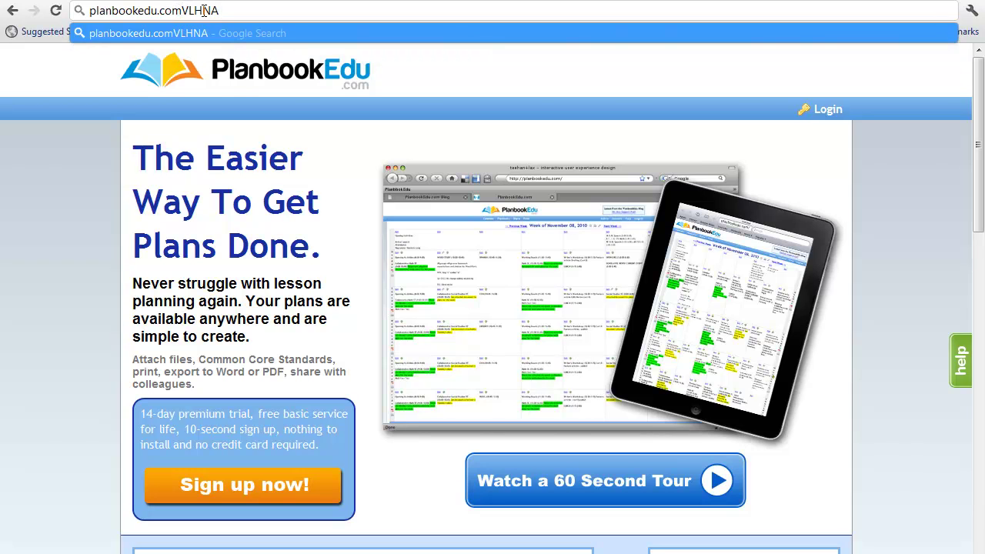
{"action": "type", "text": "/s/"}
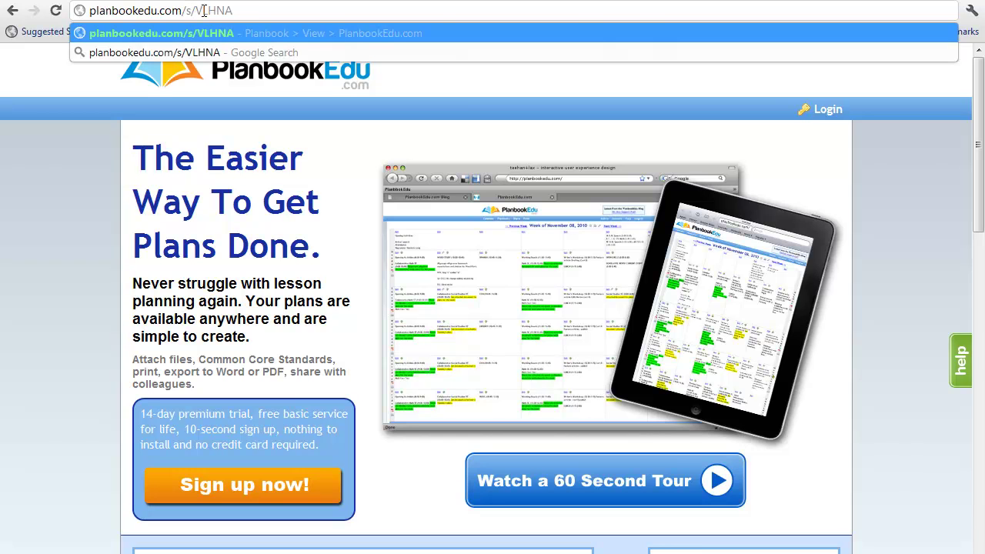
{"action": "key", "text": "Left"}
{"action": "key", "text": "Return"}
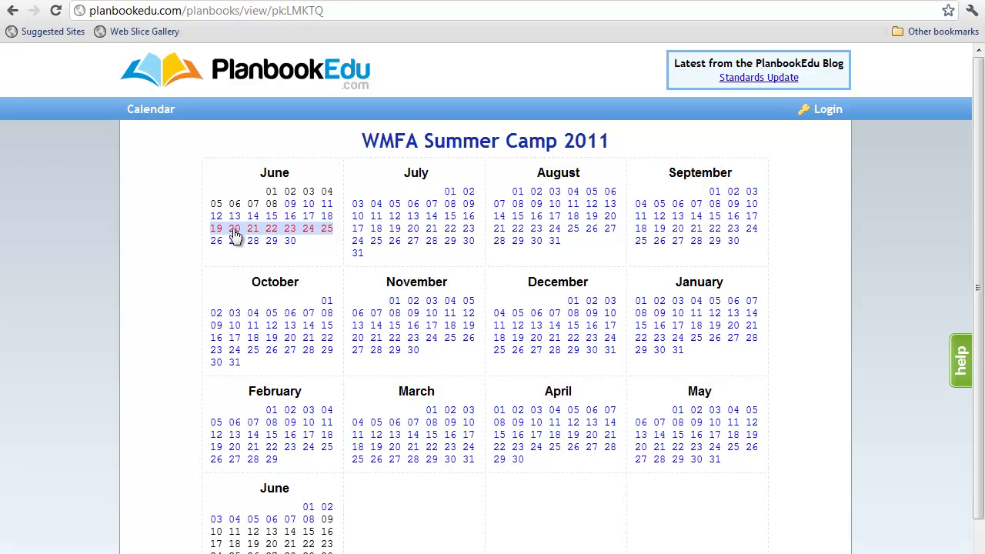
Step: Open the June 20, 2011 week, download the WMFA syllabus, and open it in Word
{"action": "left_click", "coordinate": [235, 236]}
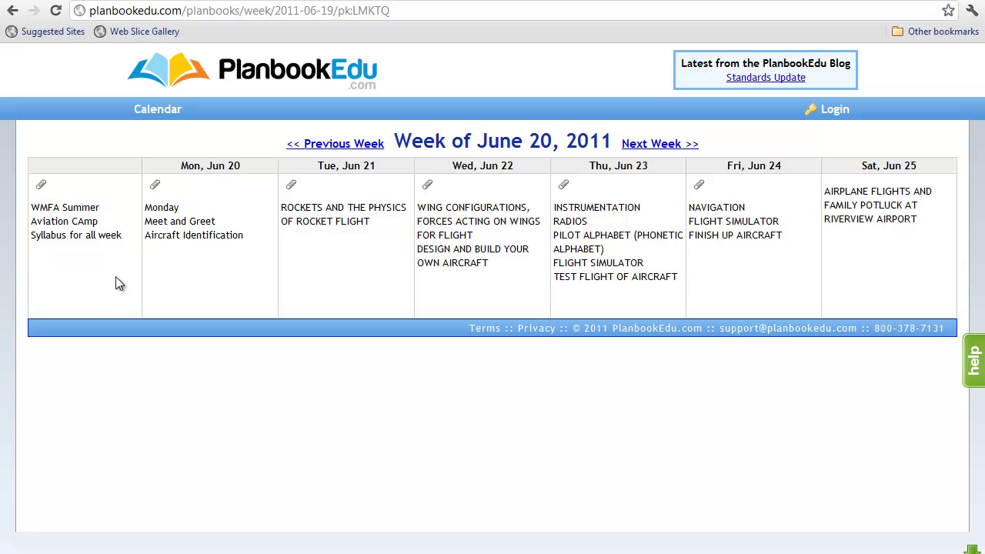
{"action": "left_click", "coordinate": [42, 186]}
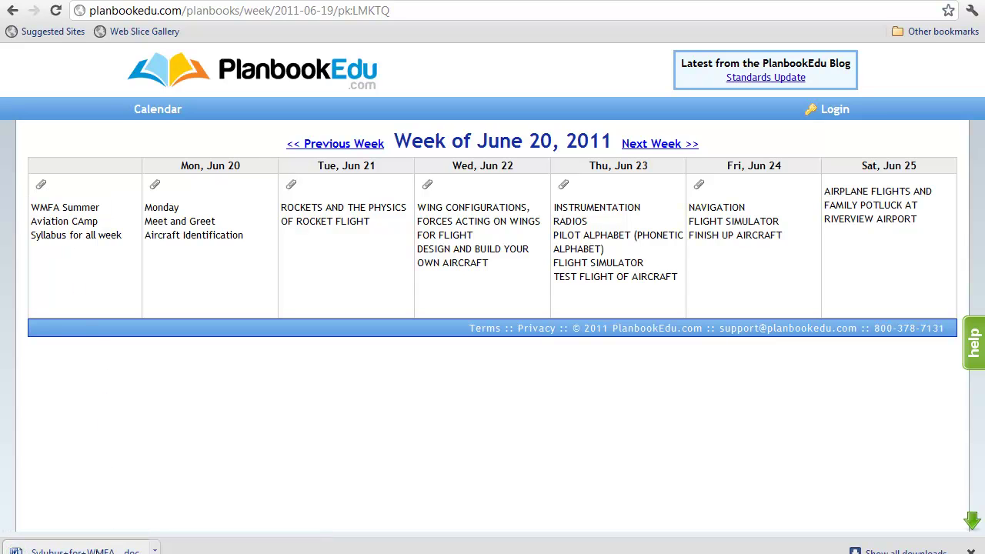
{"action": "left_click", "coordinate": [109, 544]}
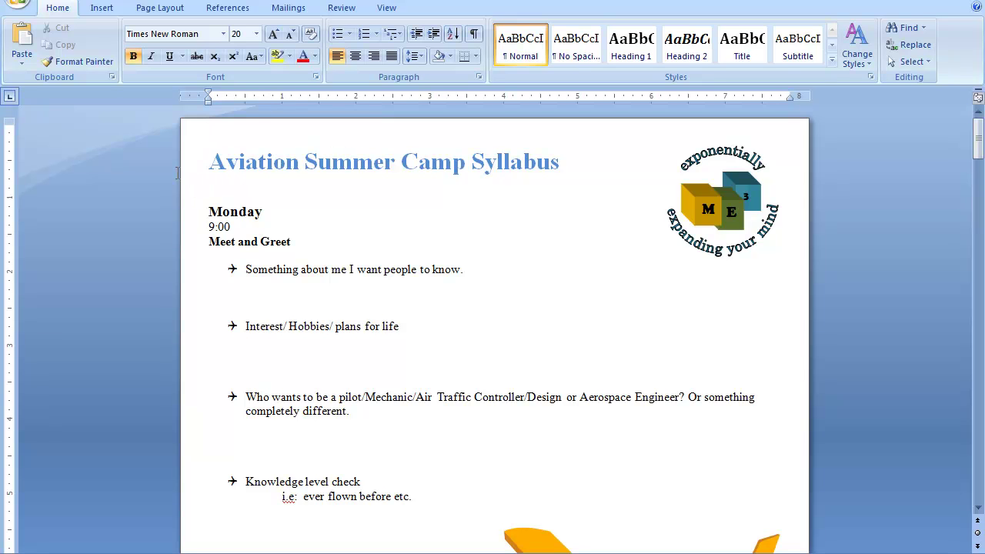
Step: Print the Aviation Summer Camp Syllabus through Office button > Print > Print
{"action": "scroll", "coordinate": [578, 169], "scroll_direction": "down", "scroll_amount": 10}
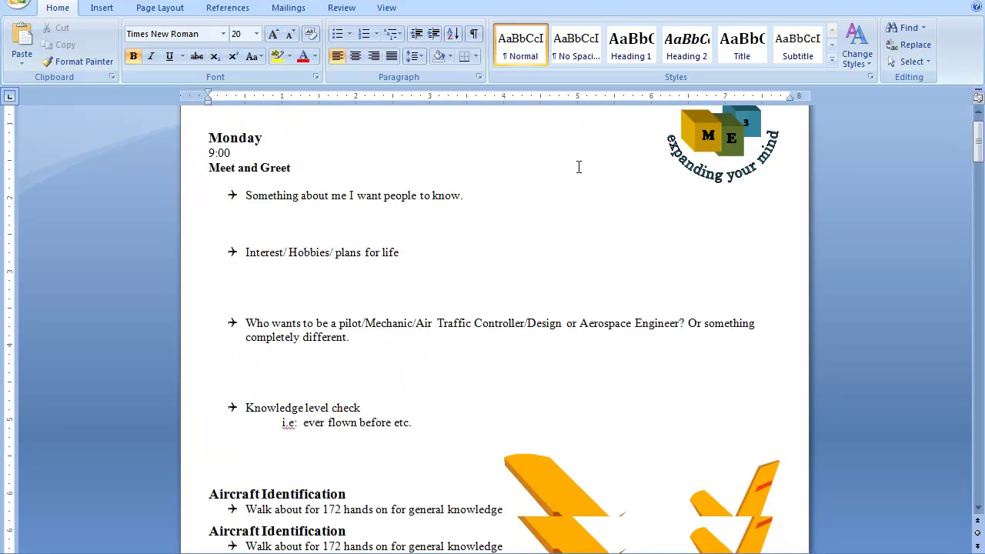
{"action": "scroll", "coordinate": [534, 251], "scroll_direction": "up", "scroll_amount": 10}
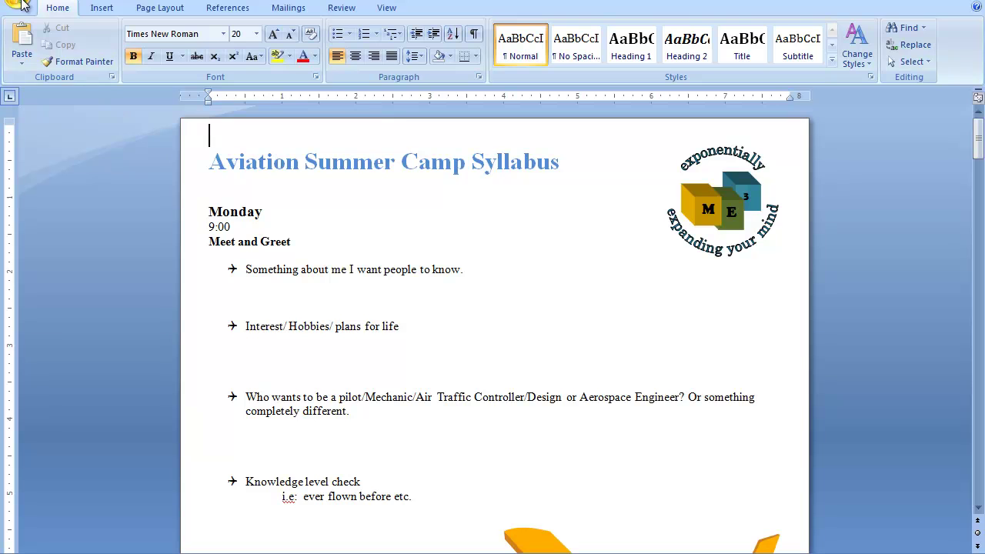
{"action": "left_click", "coordinate": [18, 5]}
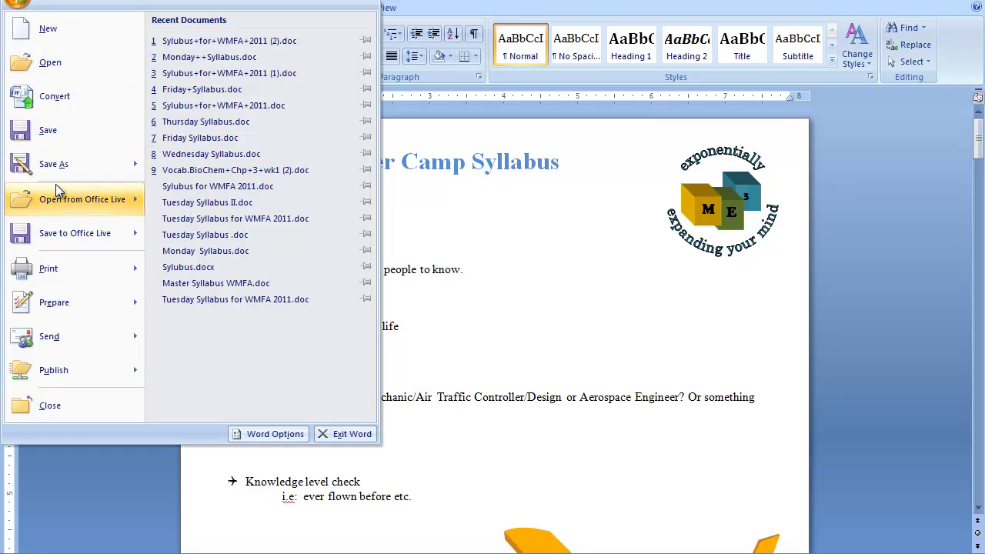
{"action": "mouse_move", "coordinate": [52, 278]}
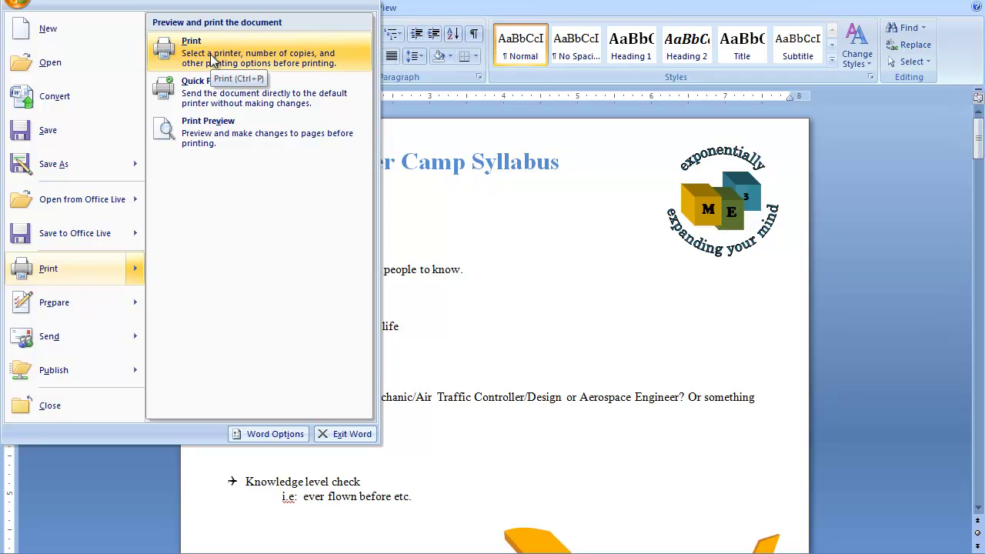
{"action": "left_click", "coordinate": [569, 228]}
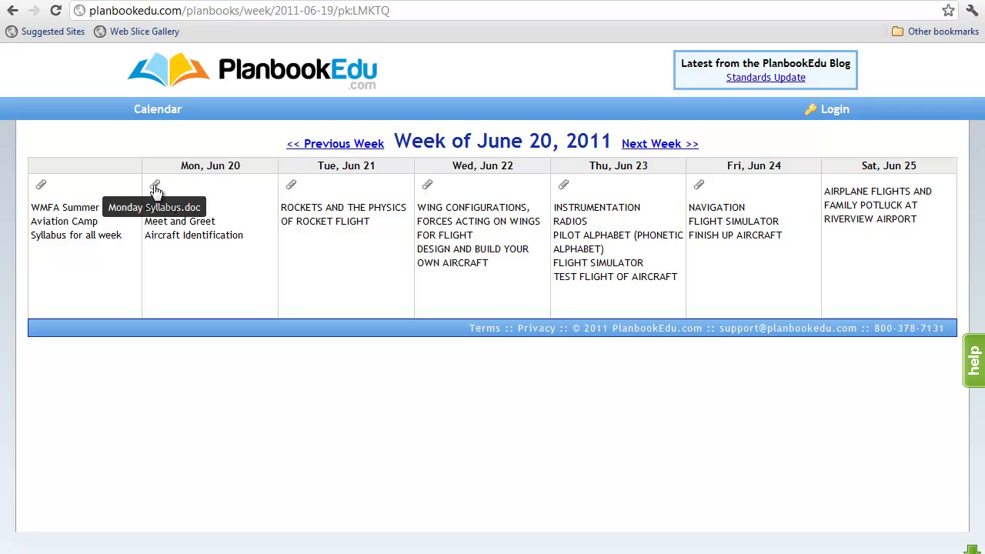
Step: Download Mon, Jun 20's Monday Syllabus.doc and open Monday++Syllabus (1).doc in Word
{"action": "left_click", "coordinate": [156, 190]}
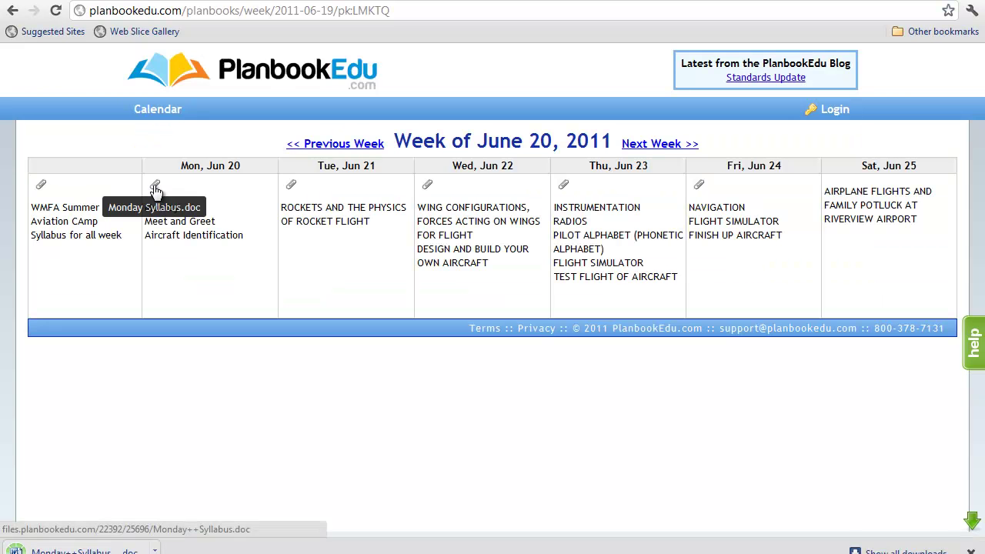
{"action": "left_click", "coordinate": [108, 546]}
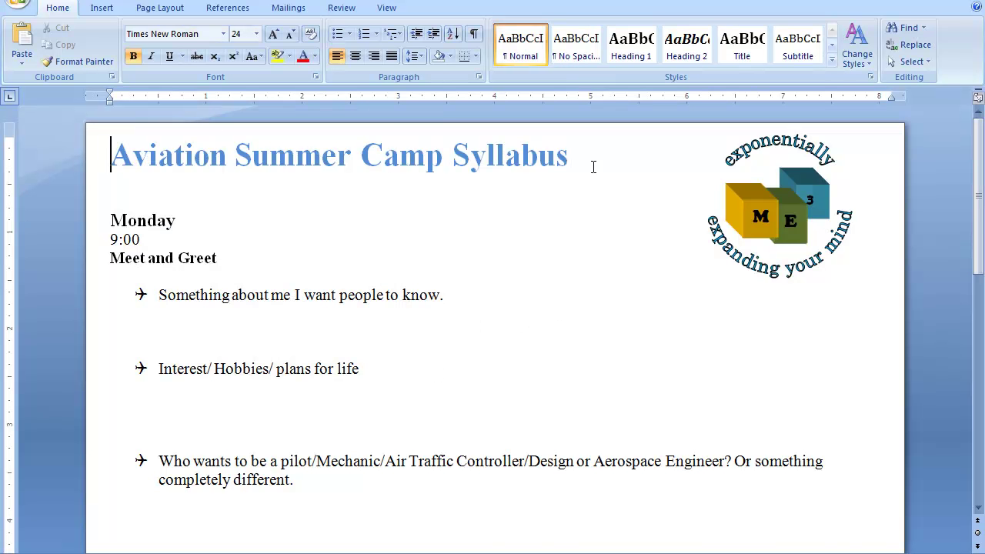
Step: Review the Monday Aviation Summer Camp Syllabus and print it from the Office button's Print menu
{"action": "scroll", "coordinate": [592, 248], "scroll_direction": "down", "scroll_amount": 2}
{"action": "scroll", "coordinate": [593, 248], "scroll_direction": "down", "scroll_amount": 10}
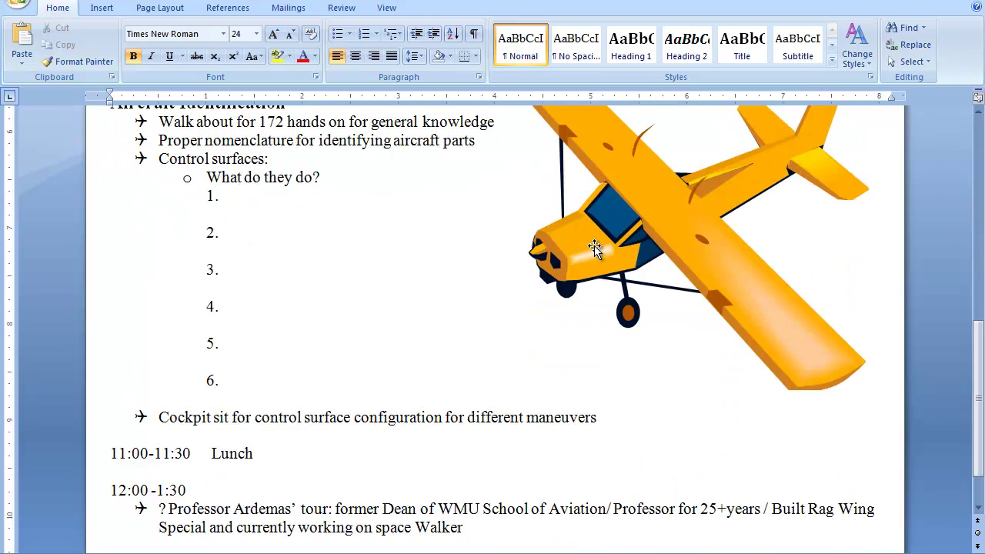
{"action": "scroll", "coordinate": [592, 247], "scroll_direction": "up", "scroll_amount": 13}
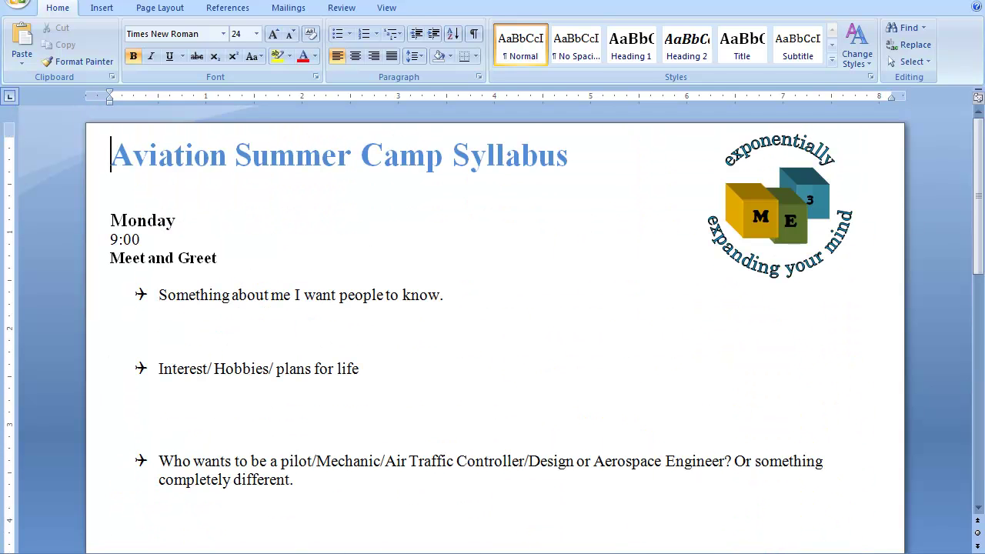
{"action": "left_click", "coordinate": [16, 6]}
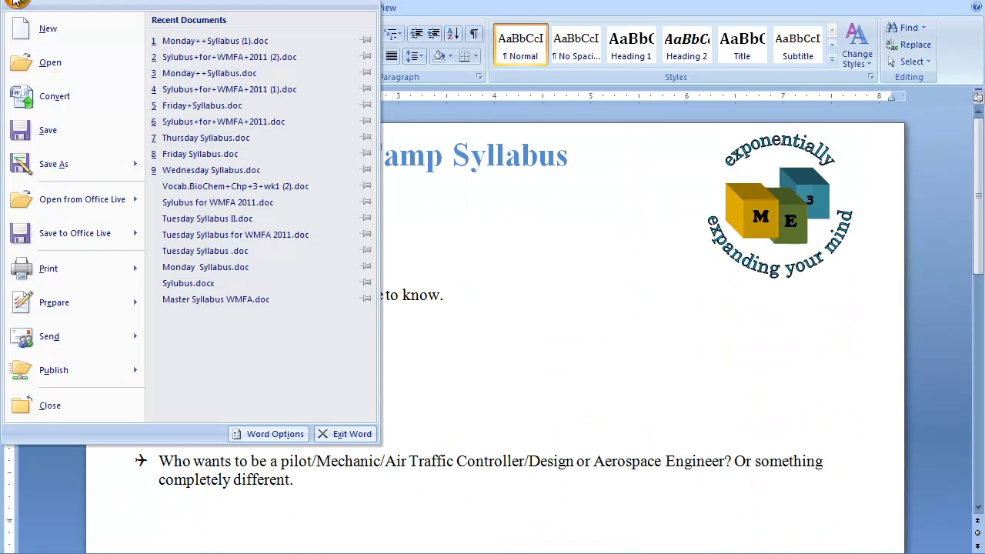
{"action": "mouse_move", "coordinate": [21, 275]}
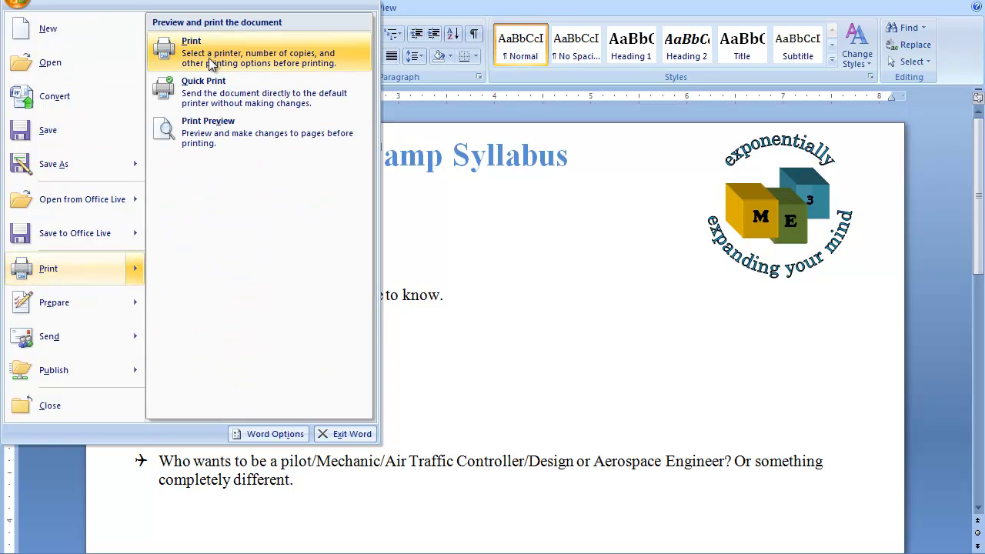
{"action": "left_click", "coordinate": [526, 239]}
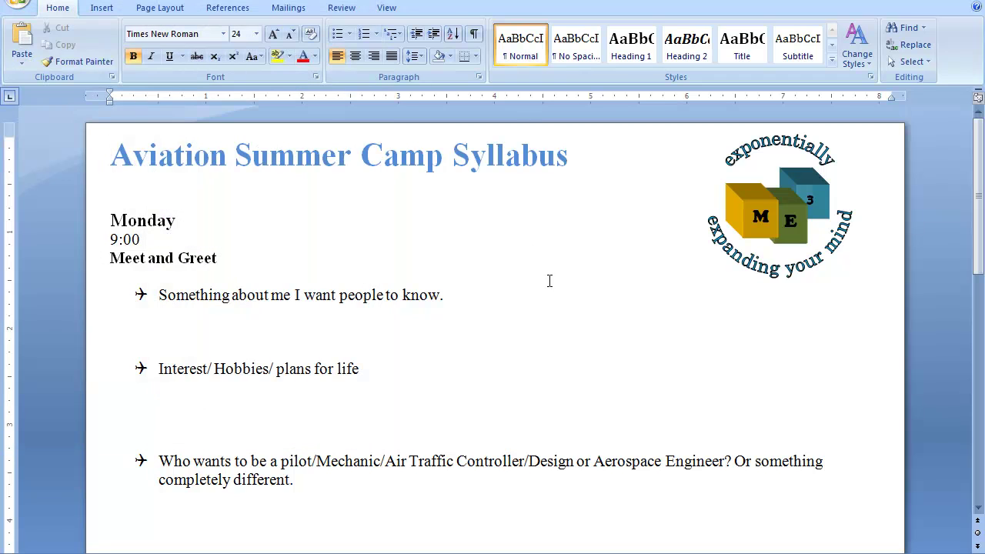